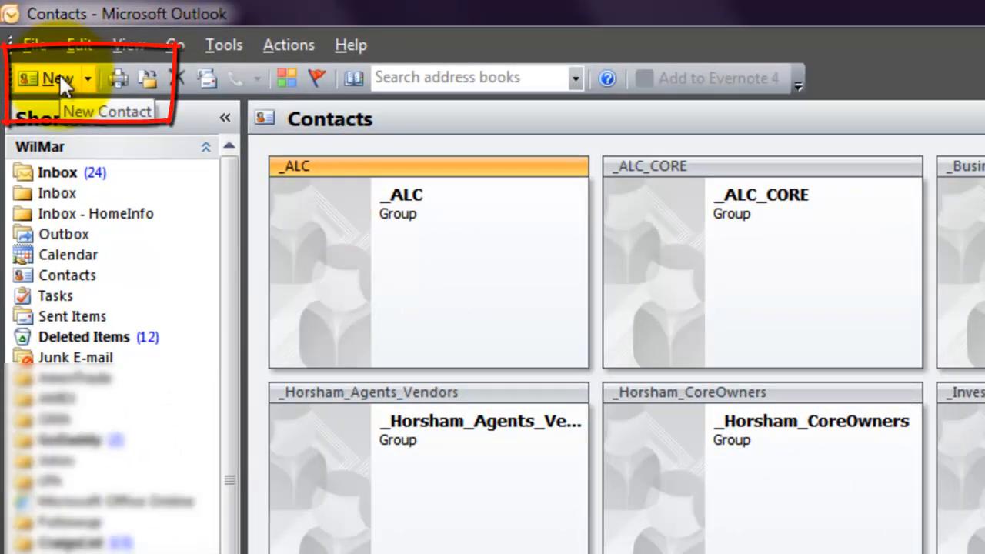
# - Try out a distribution list named '_test', then discard it without adding members
pyautogui.click(87, 79)
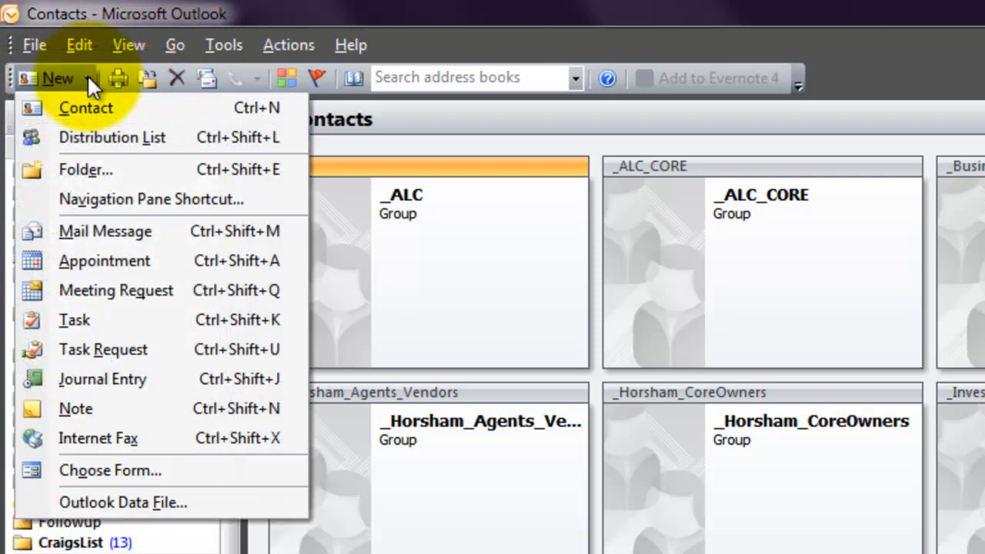
pyautogui.click(97, 137)
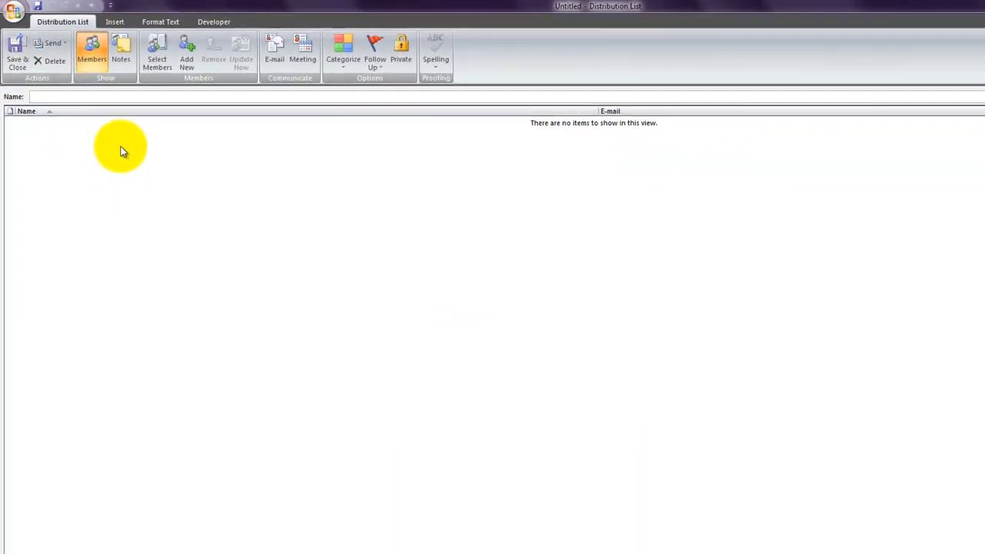
pyautogui.write('_test')
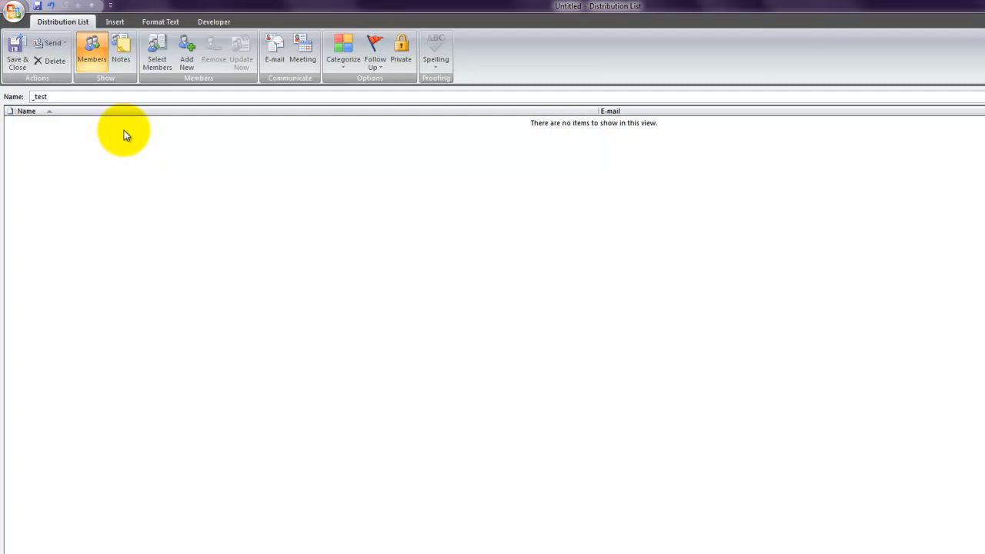
pyautogui.click(164, 57)
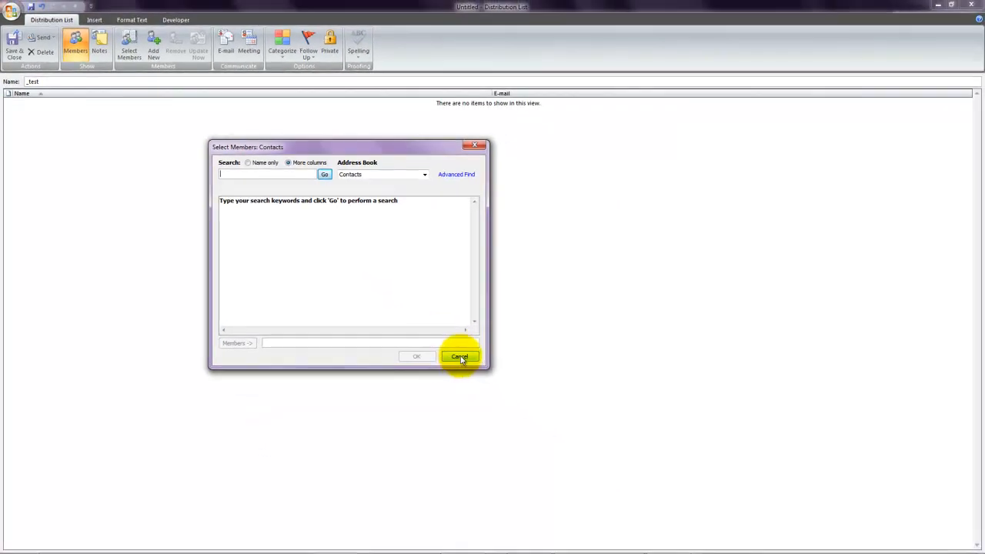
pyautogui.click(459, 357)
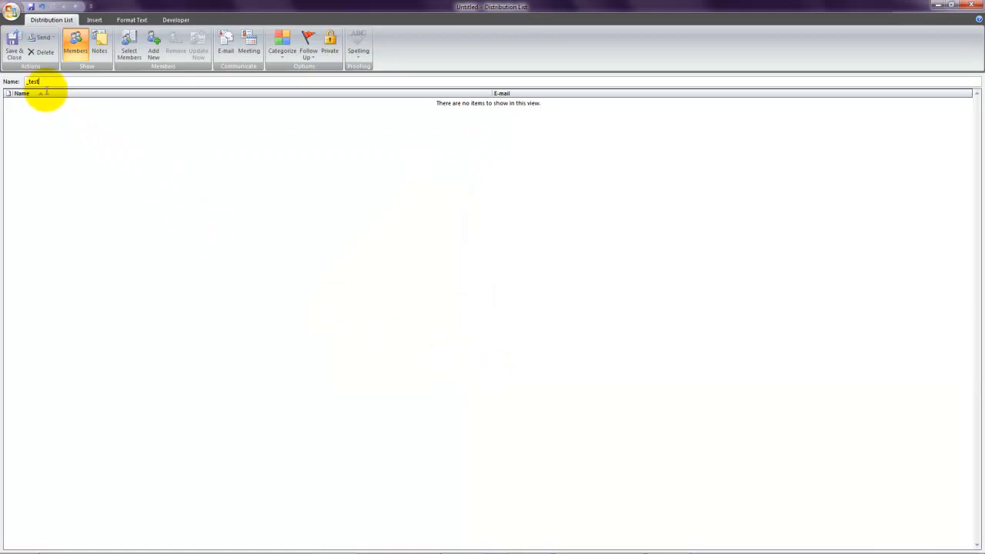
pyautogui.click(42, 52)
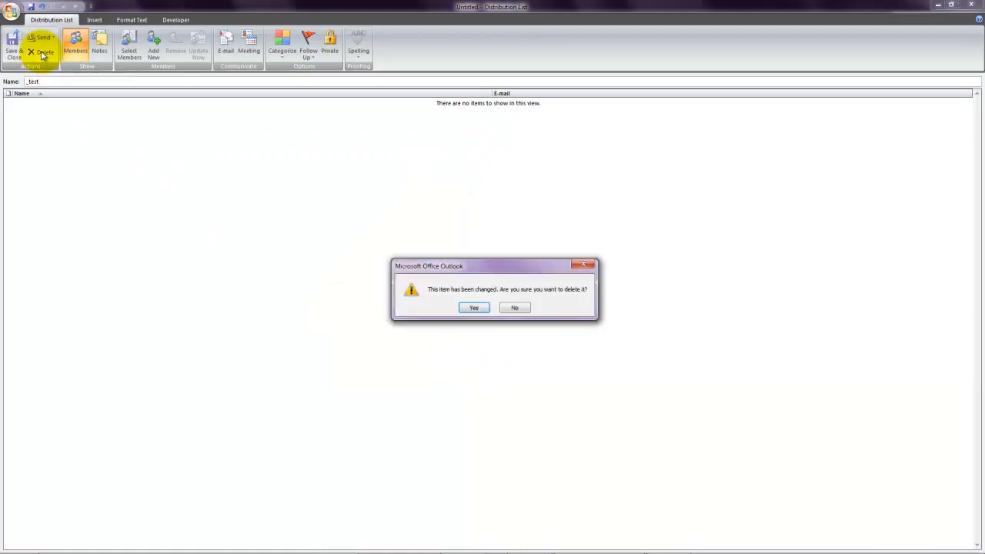
pyautogui.click(473, 308)
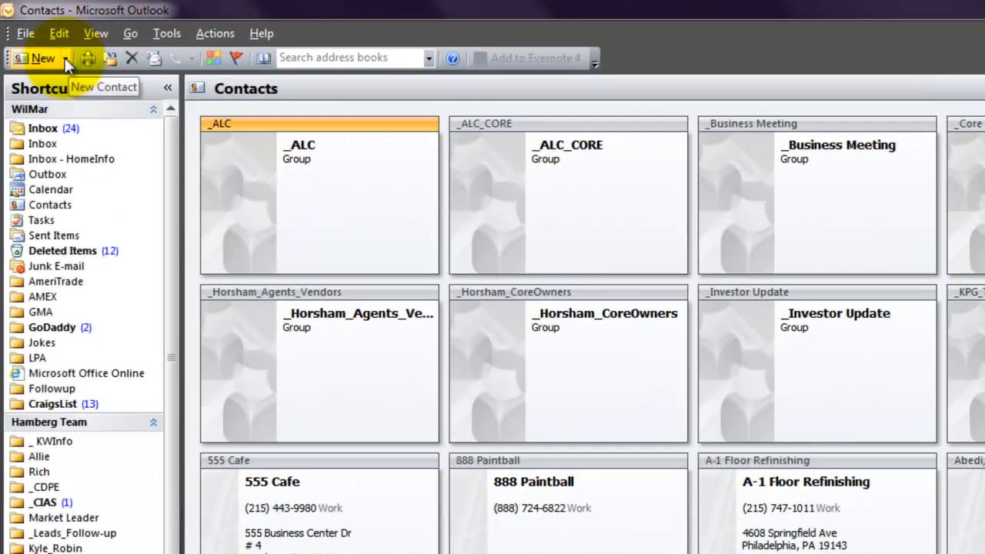
# - Start a new contact with the person's full name and the suggested e-mail address
pyautogui.click(66, 58)
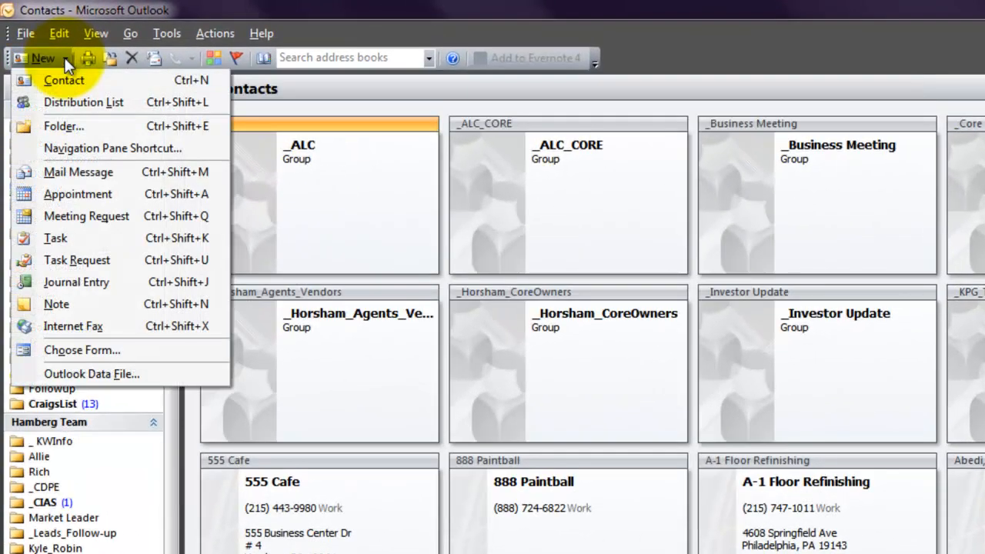
pyautogui.click(70, 79)
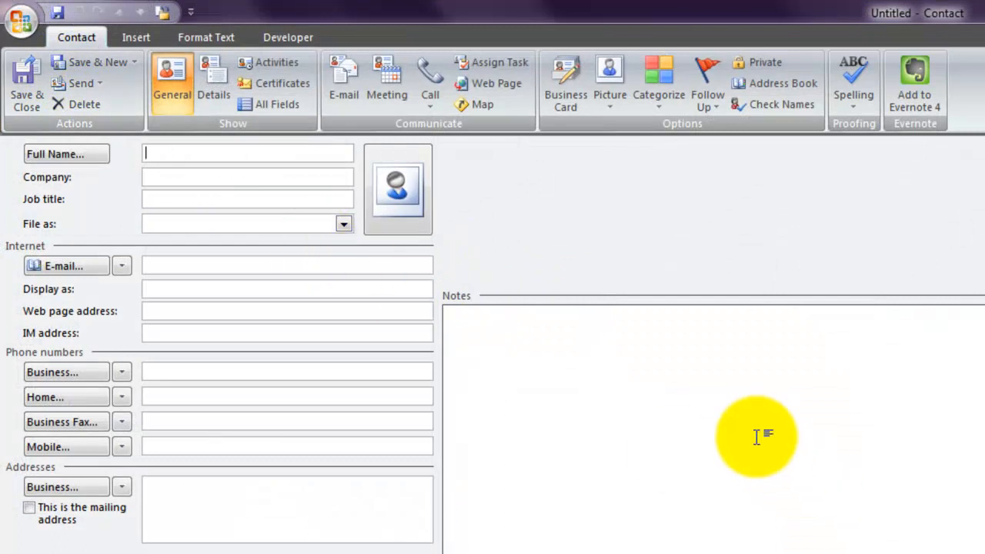
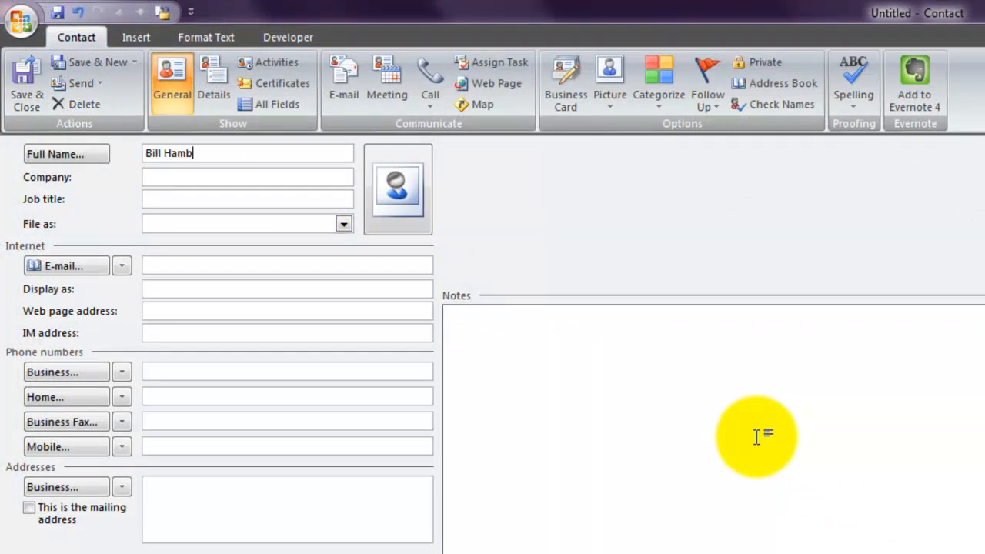
pyautogui.click(170, 266)
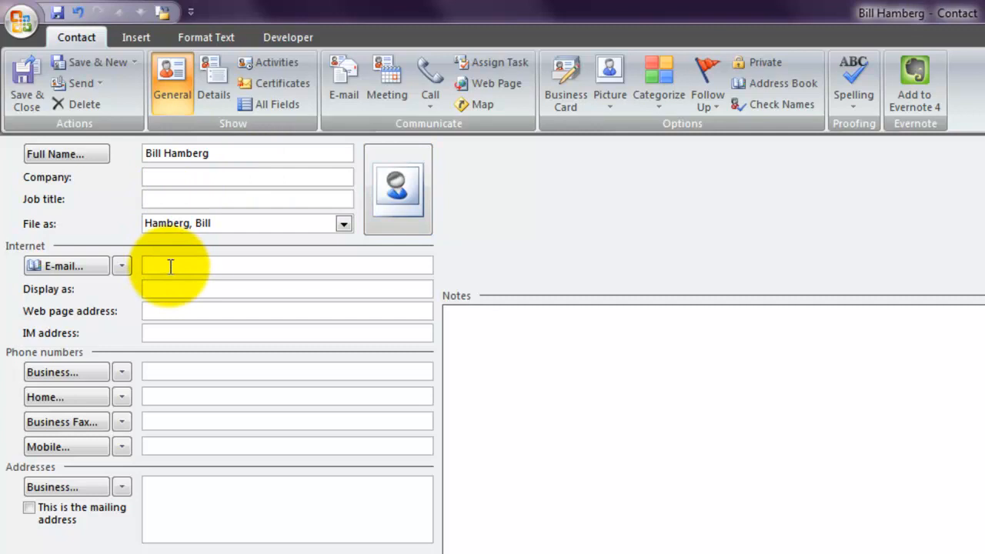
pyautogui.write('b')
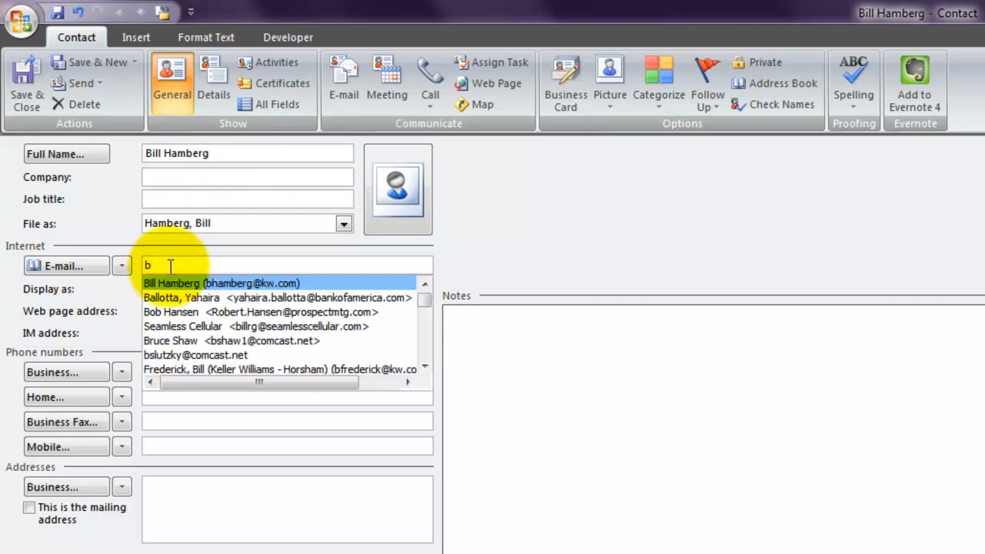
pyautogui.press('Return')
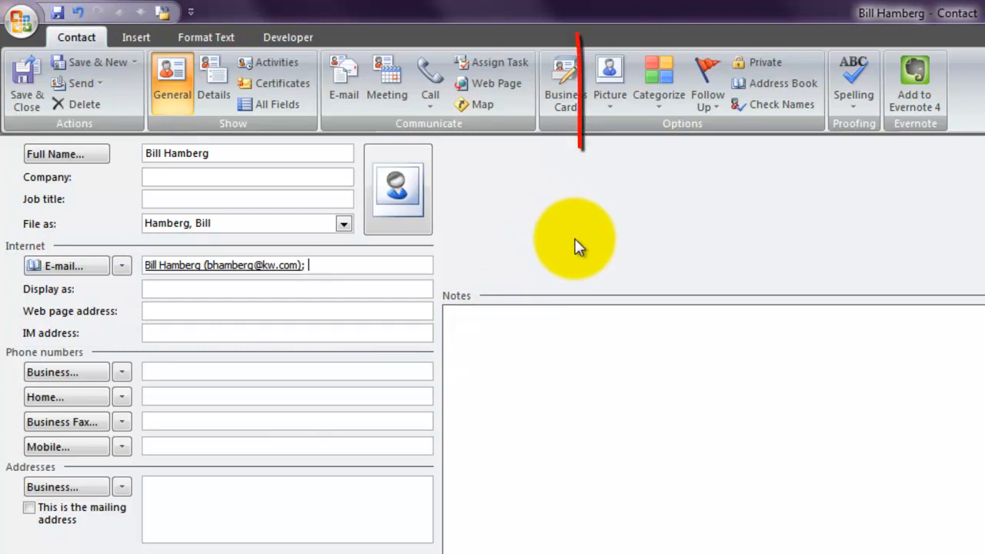
# - Tag the new contact with the _Investor category from the full category list
pyautogui.click(659, 105)
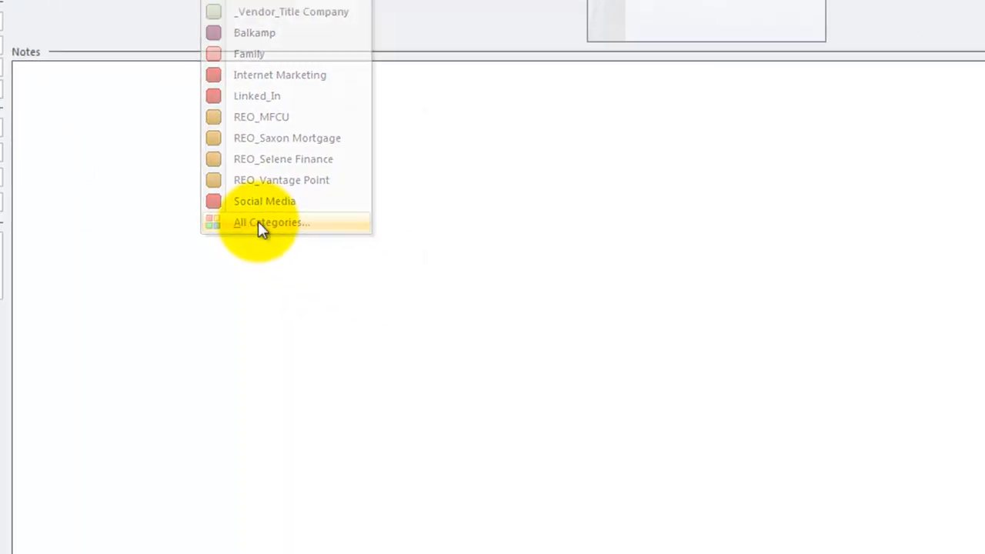
pyautogui.click(693, 467)
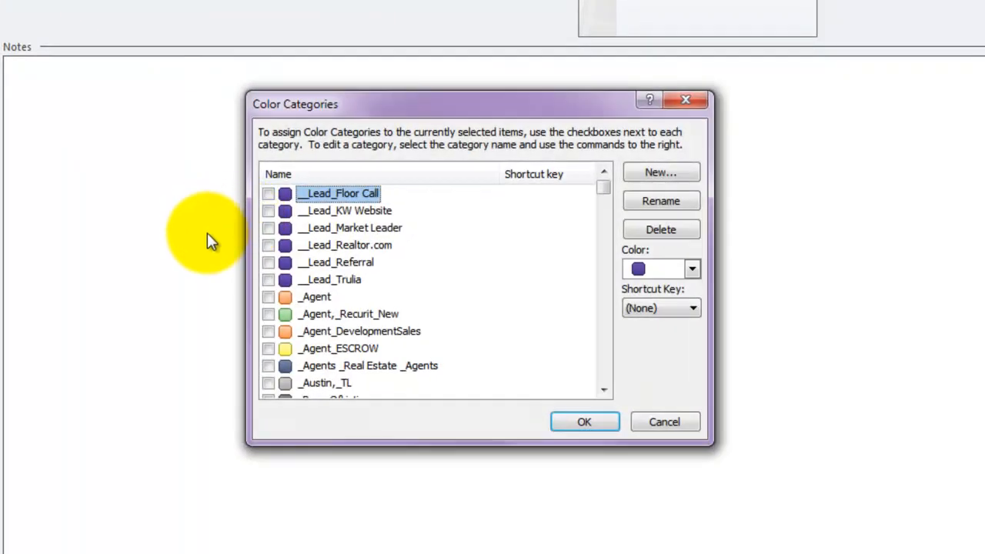
pyautogui.moveTo(605, 190); pyautogui.dragTo(605, 220)
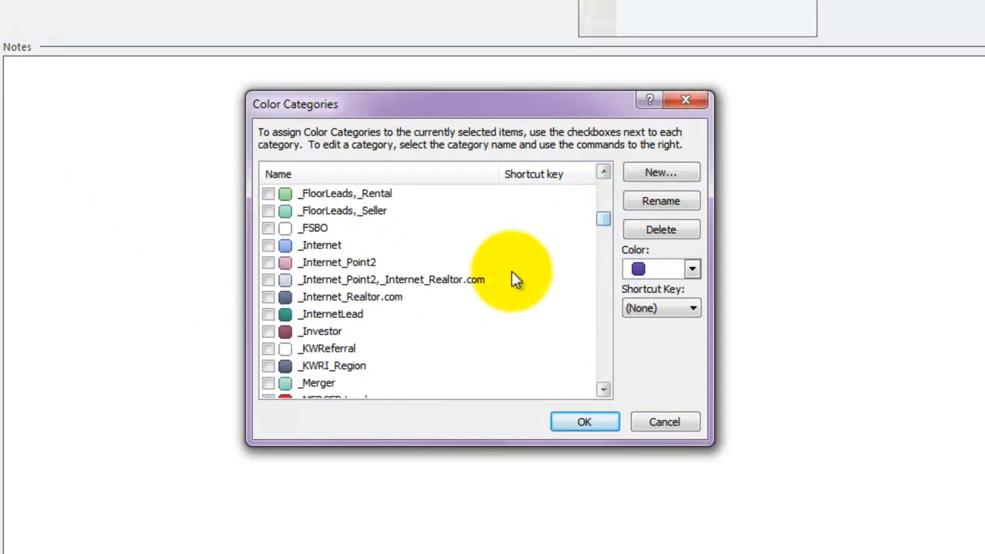
pyautogui.click(269, 332)
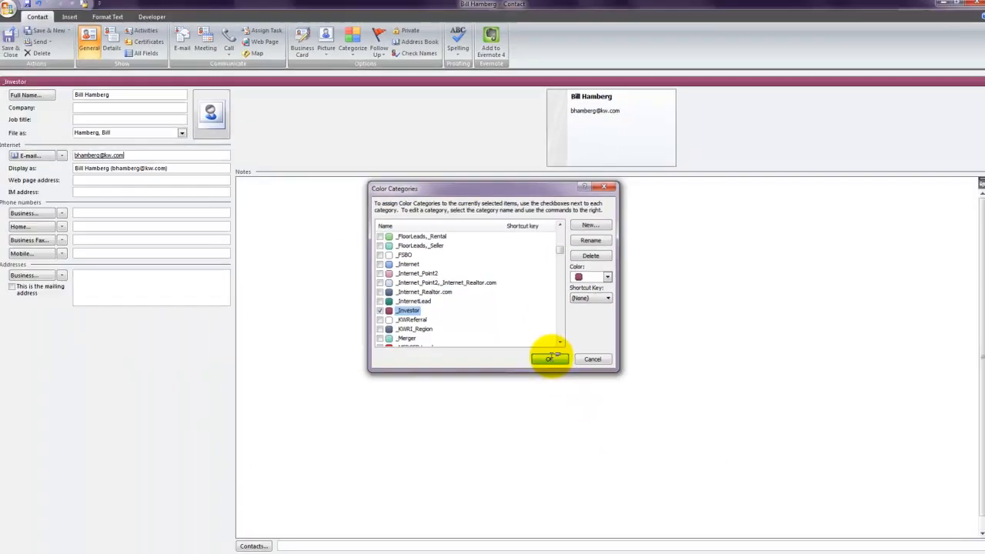
pyautogui.click(584, 422)
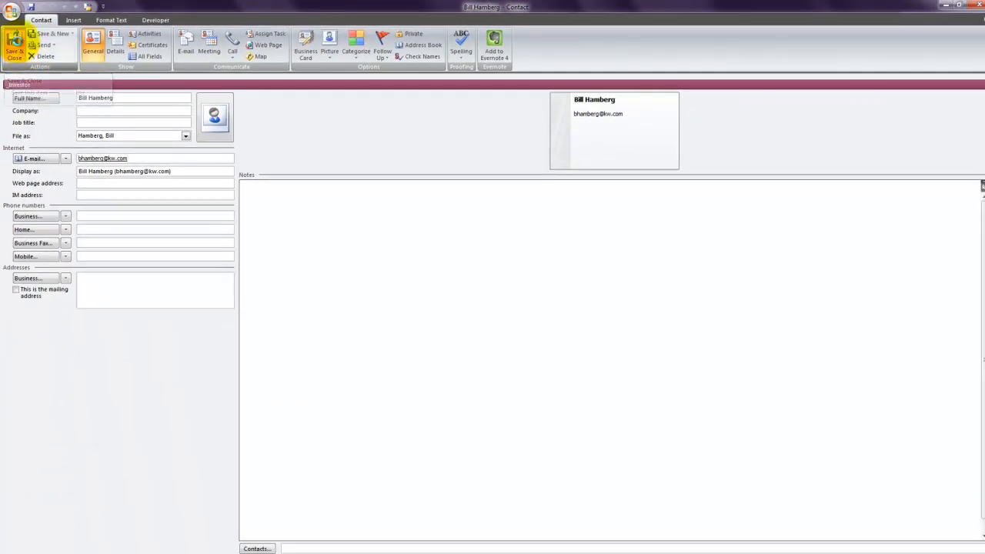
# - Save and close the contact, adding it as a new entry despite the duplicate warning
pyautogui.click(14, 44)
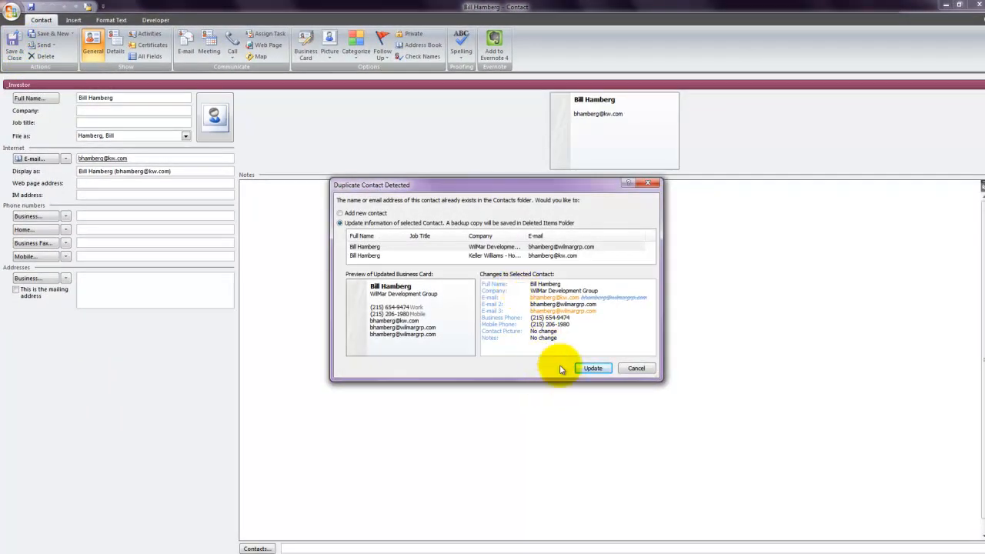
pyautogui.click(341, 214)
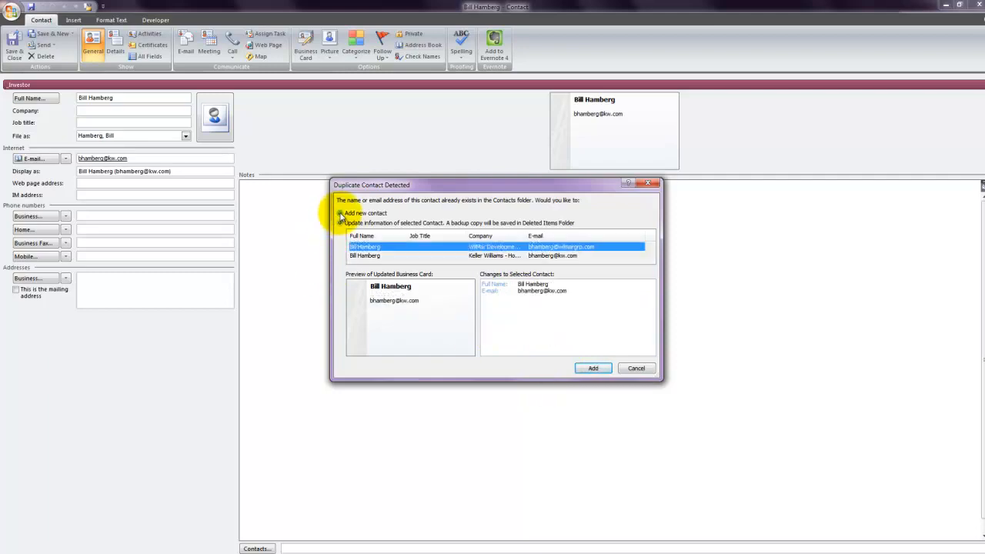
pyautogui.click(593, 368)
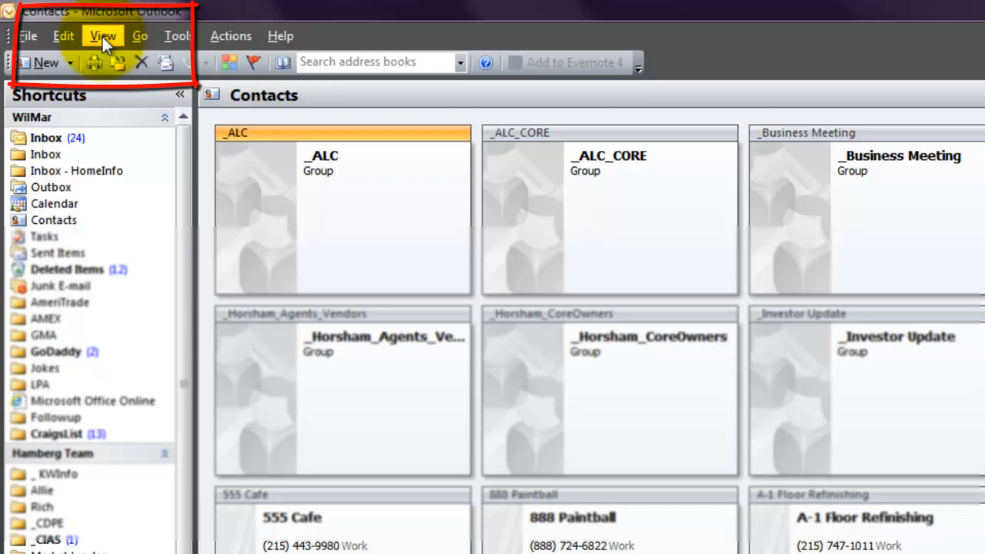
# - Switch the Contacts view to By Category and browse the category groups
pyautogui.click(102, 36)
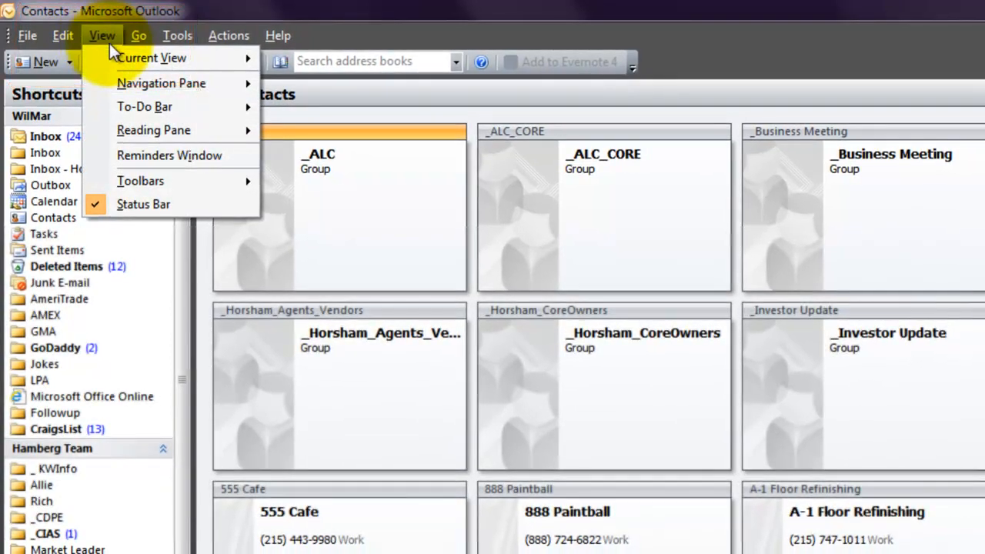
pyautogui.moveTo(141, 54)
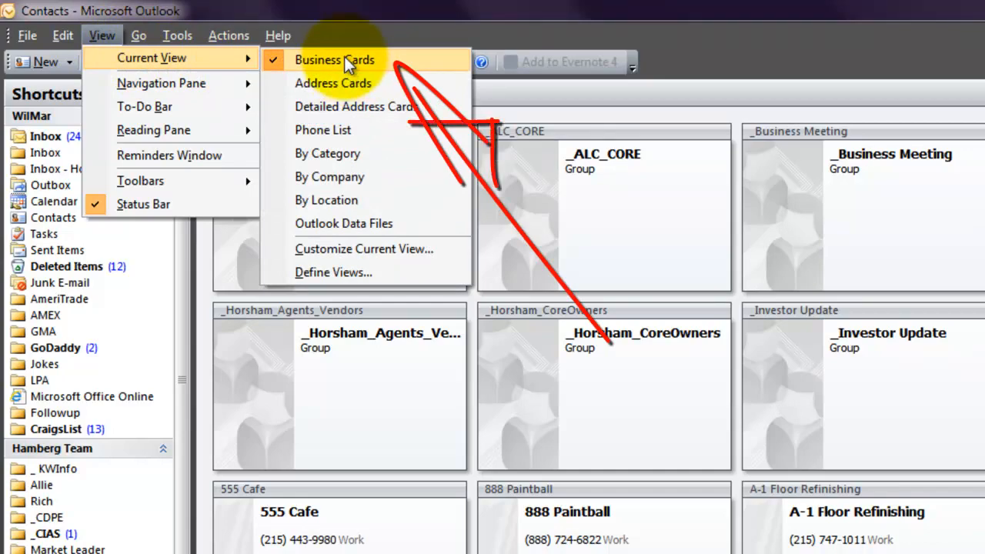
pyautogui.click(332, 157)
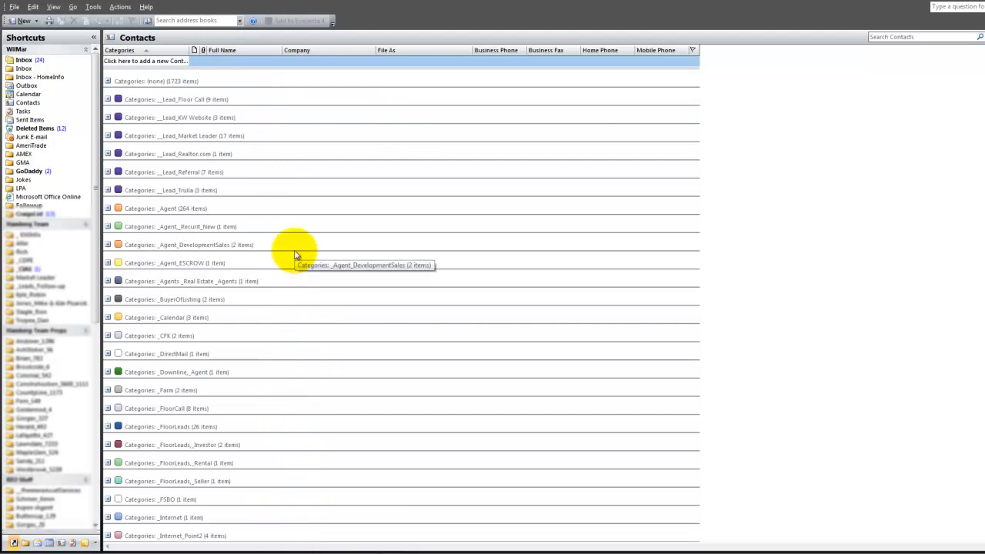
pyautogui.scroll(-2, 296, 255)
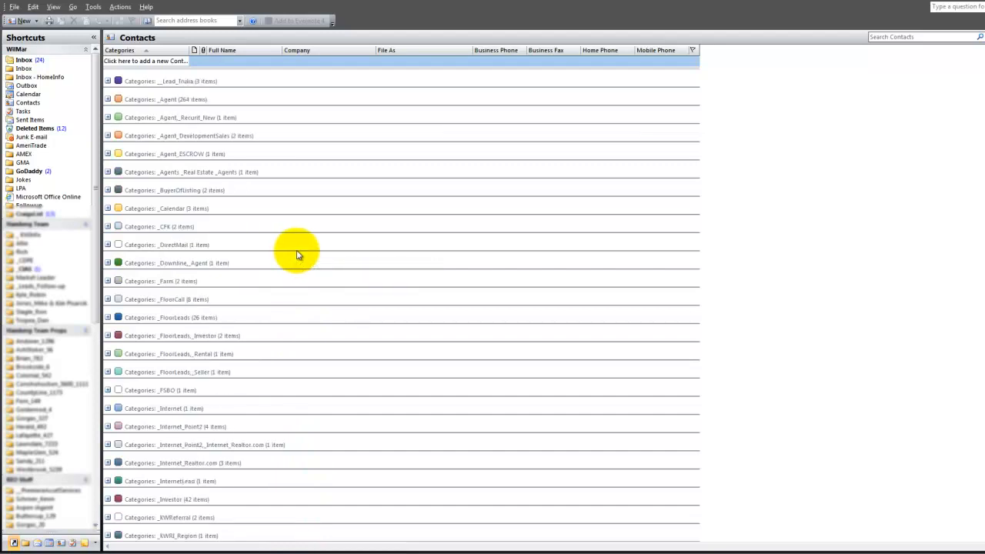
pyautogui.scroll(2, 304, 256)
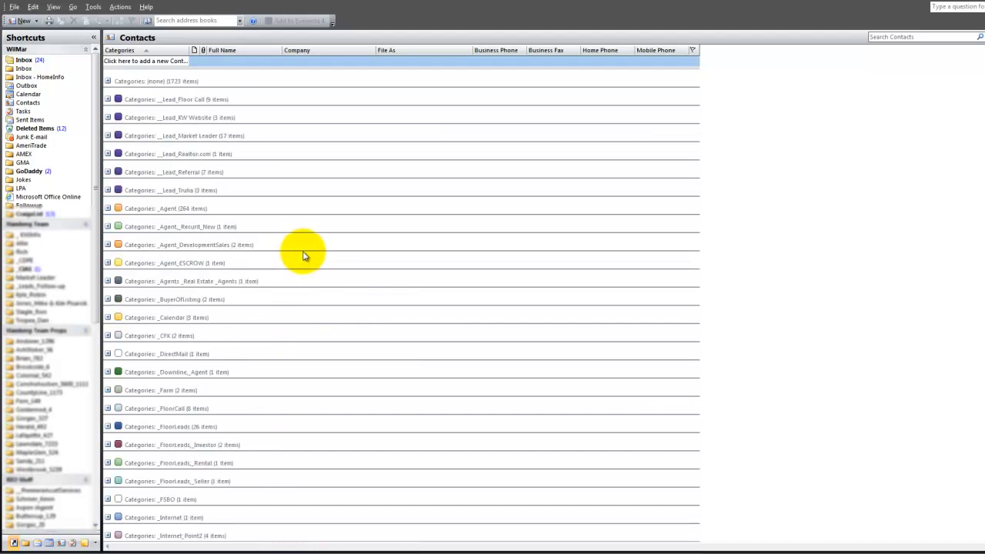
pyautogui.scroll(-6, 304, 255)
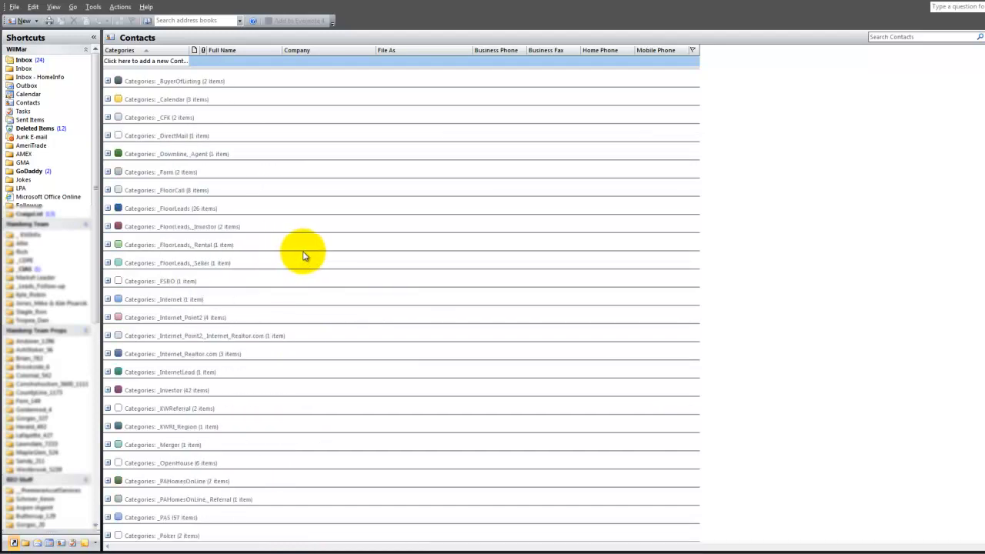
pyautogui.scroll(-4, 304, 255)
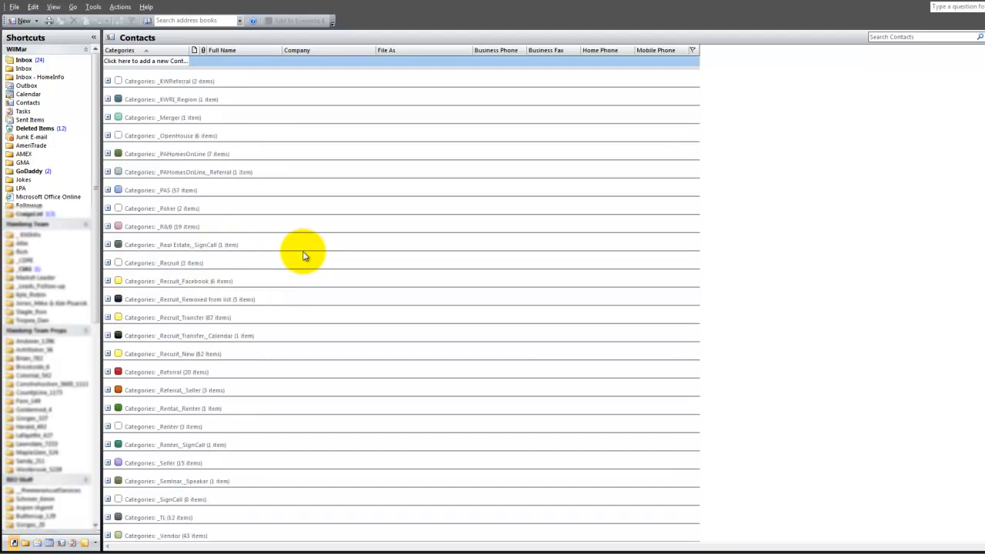
pyautogui.scroll(-1, 304, 256)
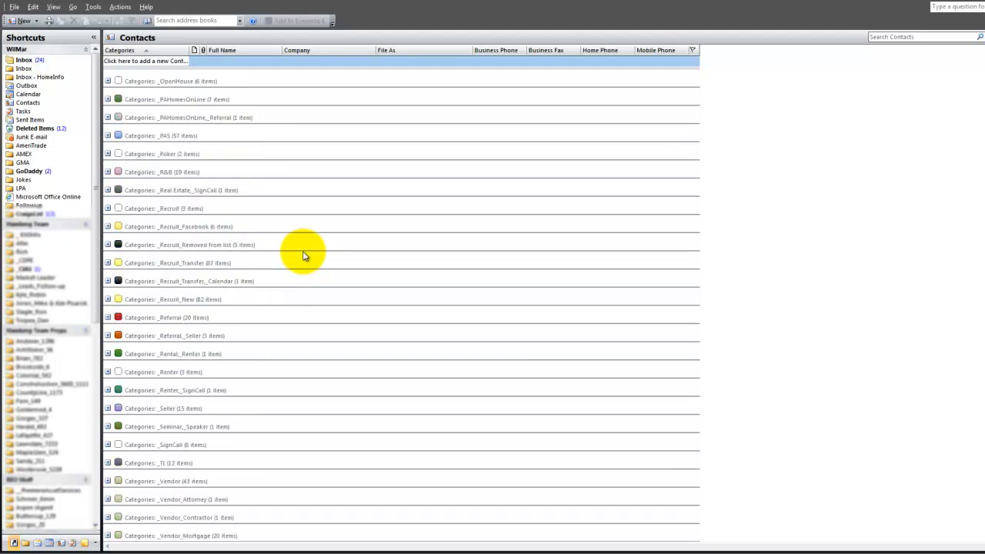
pyautogui.scroll(1, 304, 255)
pyautogui.scroll(1, 304, 255)
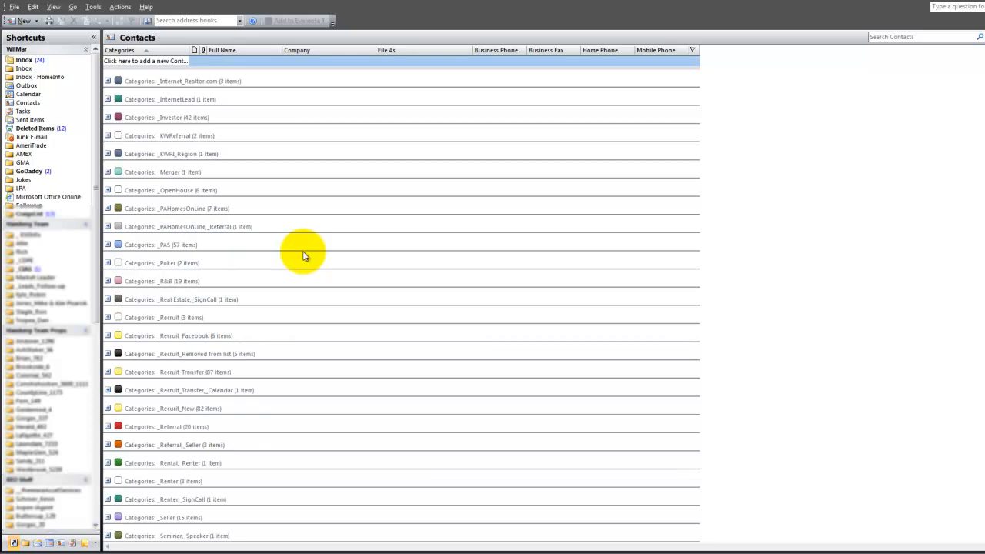
pyautogui.scroll(1, 304, 255)
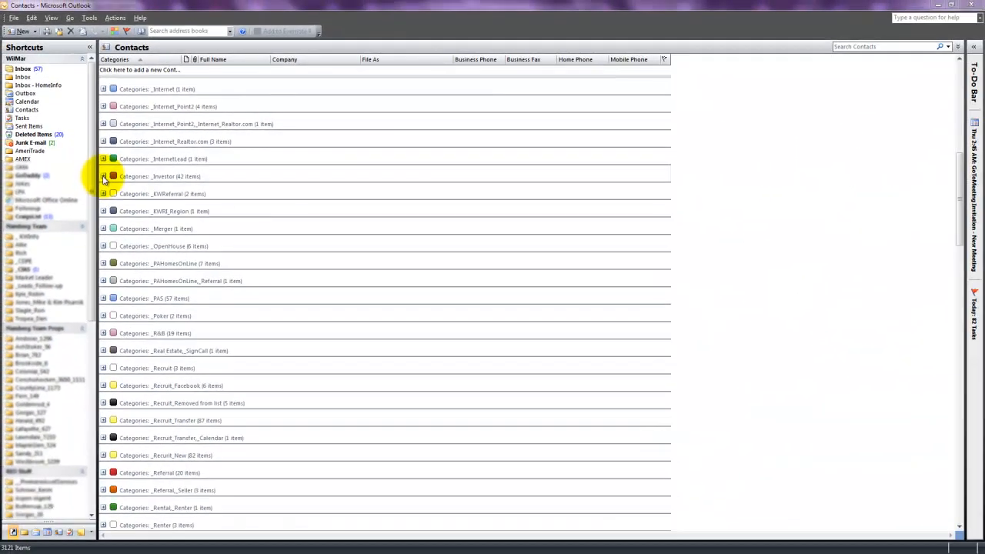
pyautogui.click(104, 177)
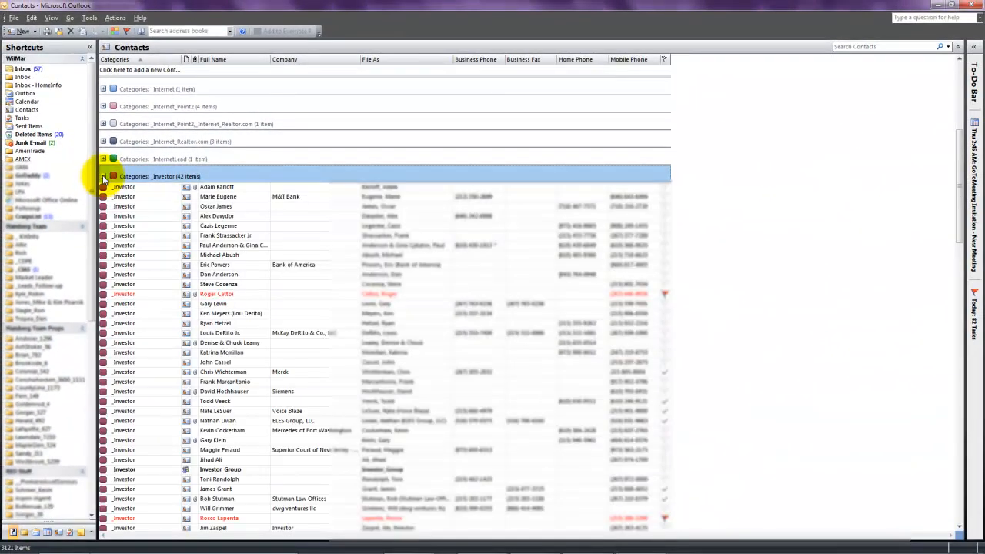
pyautogui.scroll(-5, 231, 393)
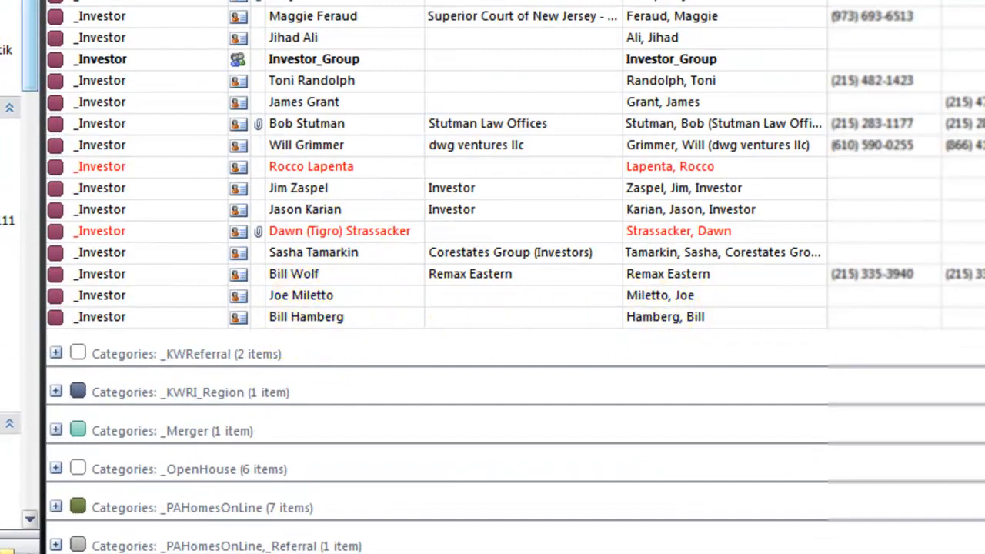
pyautogui.scroll(9, 299, 308)
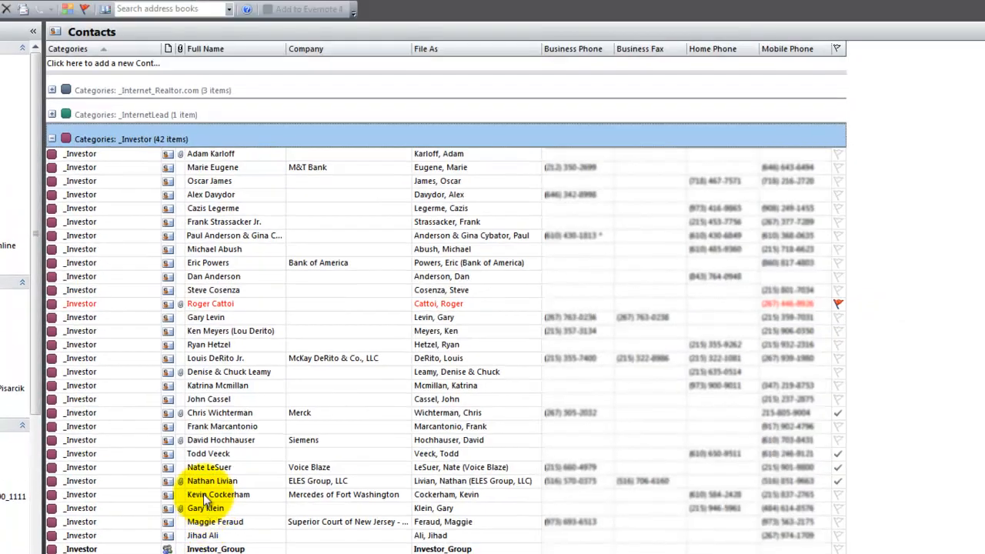
pyautogui.click(51, 140)
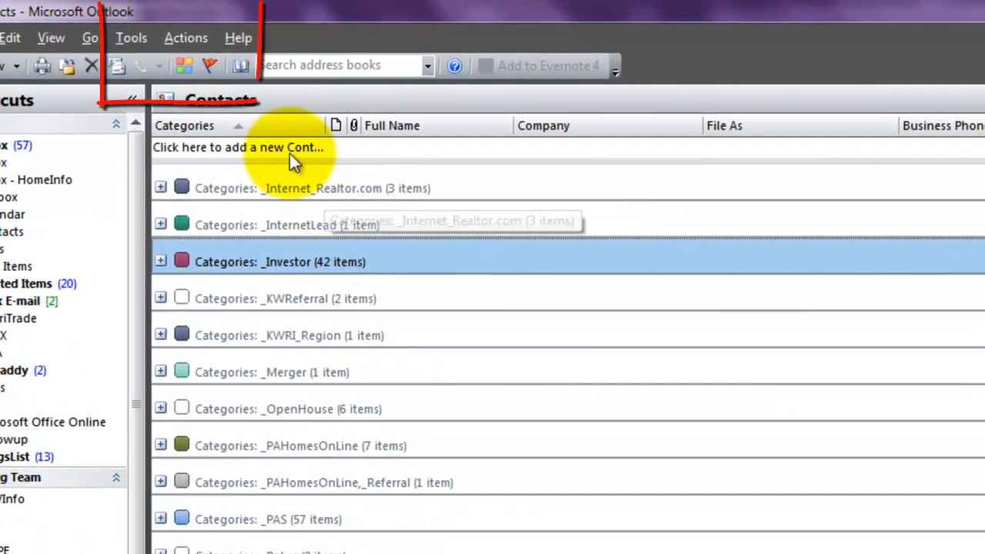
# - Create a new message to the contacts in the selected _Investor group
pyautogui.click(175, 40)
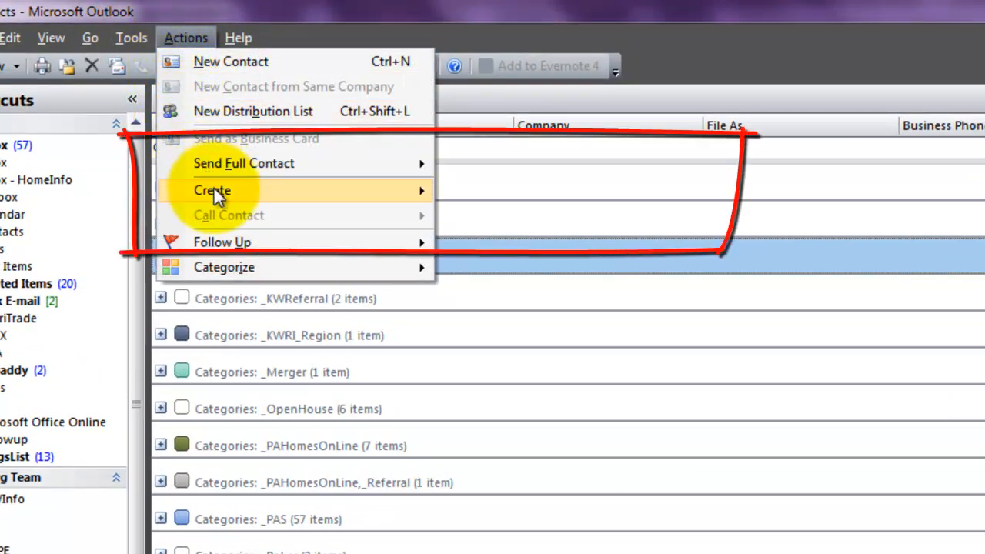
pyautogui.moveTo(215, 189)
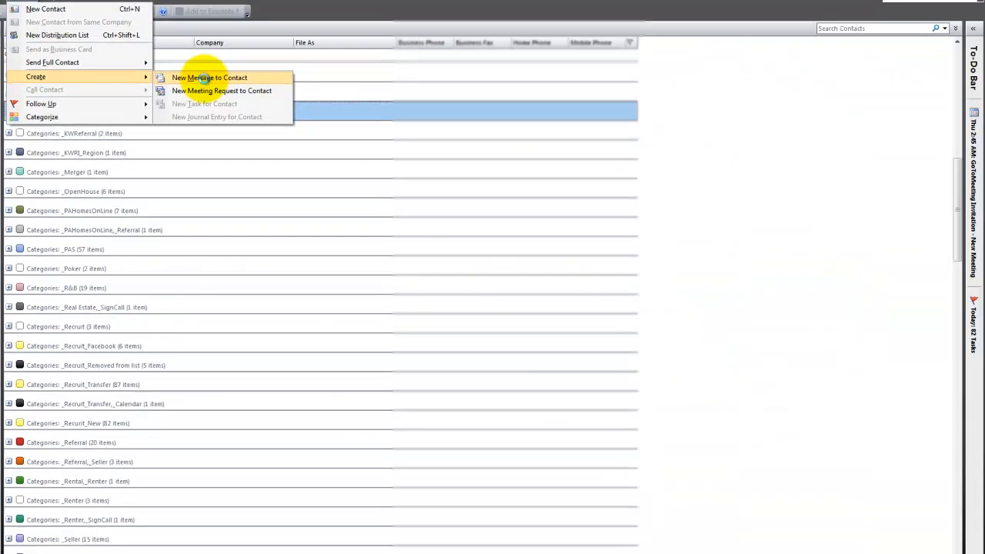
pyautogui.click(533, 194)
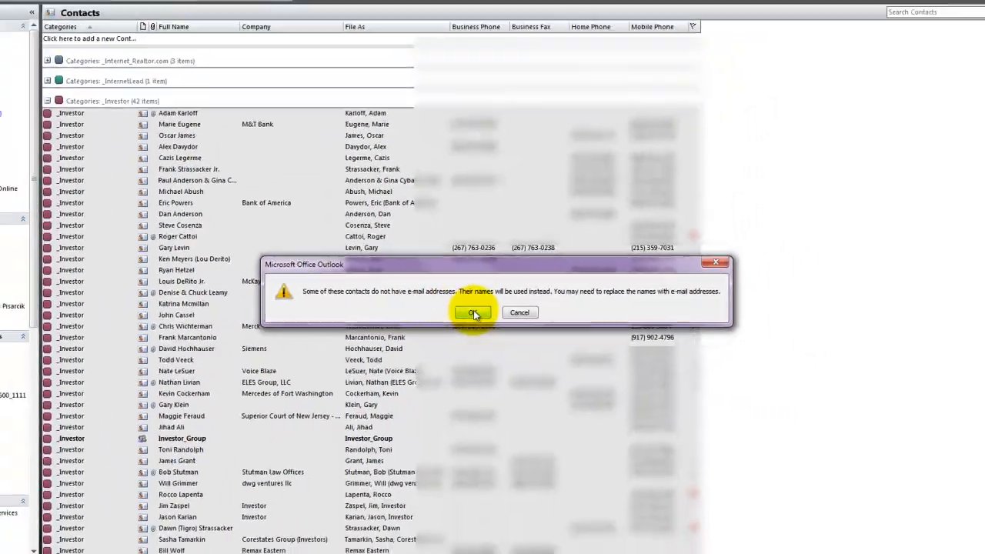
# - Accept the missing e-mail address warning so the message opens
pyautogui.click(484, 324)
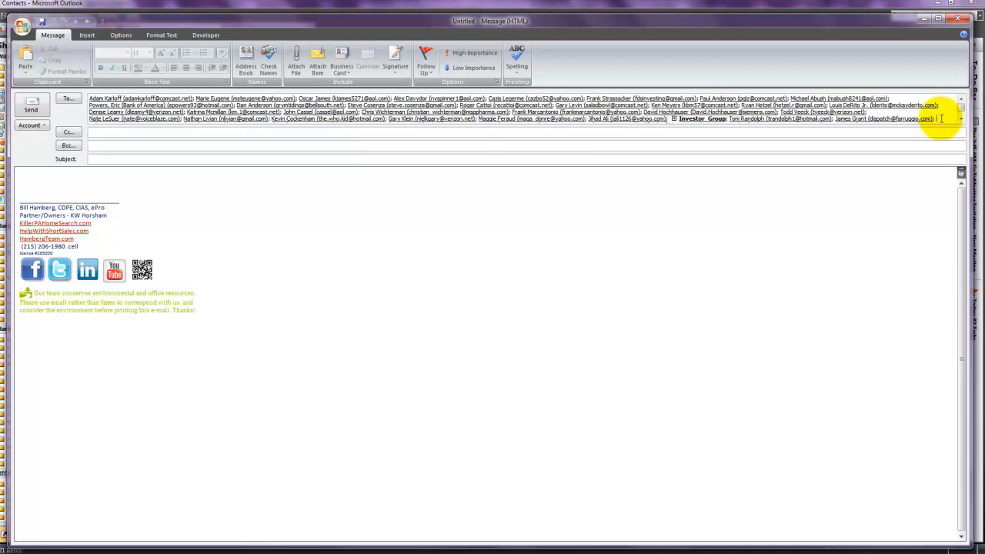
# - Select all recipients in the To line and drag them into Bcc
pyautogui.hotkey('ctrl', 'a')
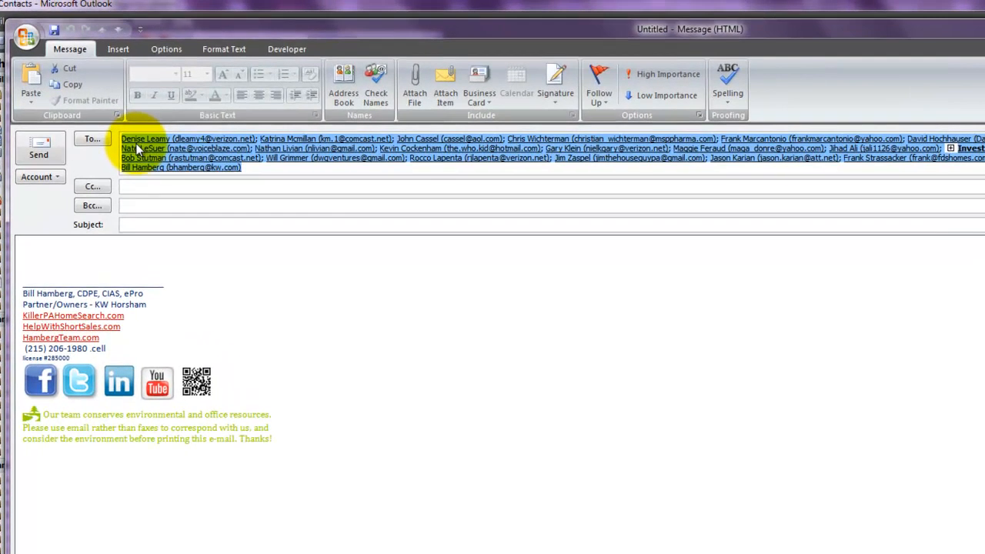
pyautogui.moveTo(137, 146); pyautogui.dragTo(136, 205)
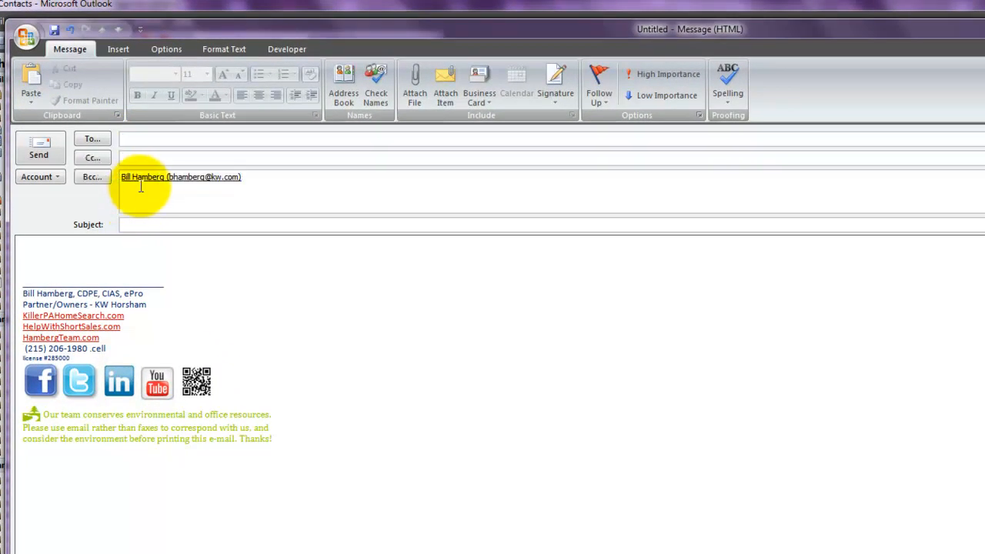
pyautogui.scroll(1, 279, 196)
pyautogui.scroll(4, 279, 196)
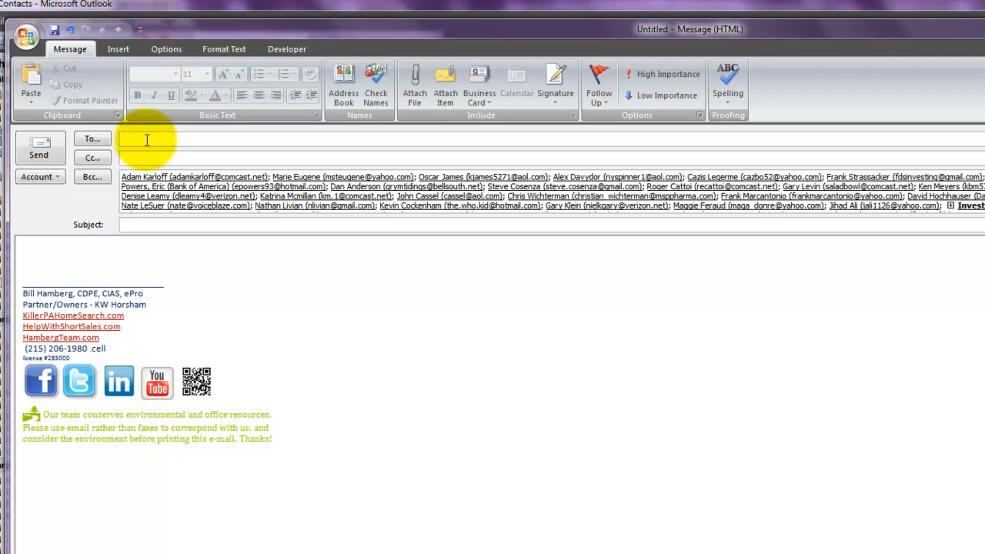
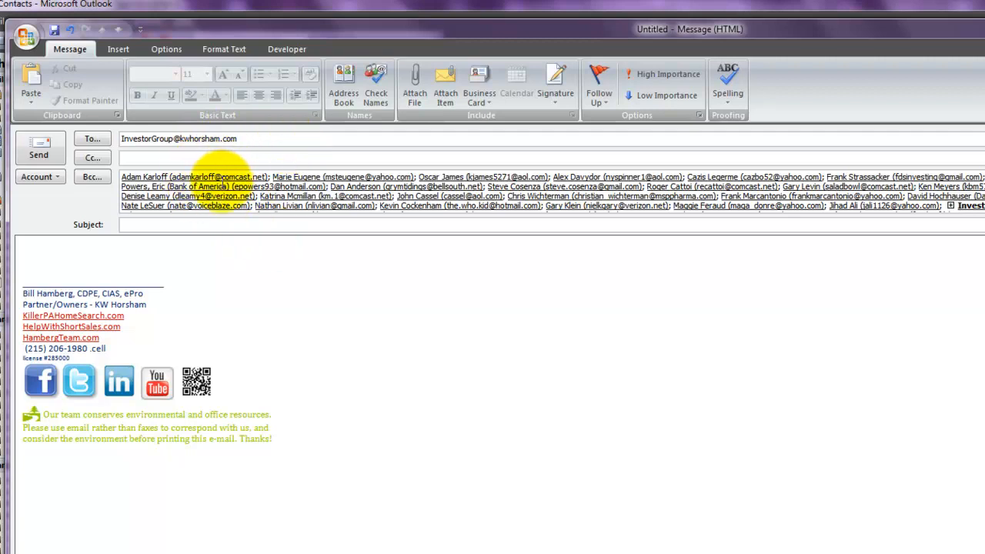
# - Enter the investor group's e-mail address in the To line, keeping investors in Bcc
pyautogui.click(958, 205)
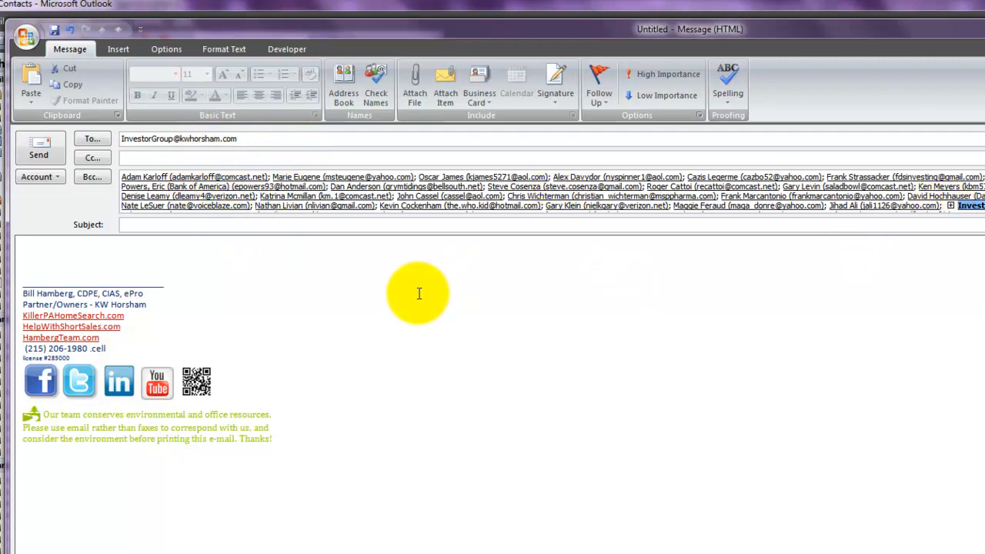